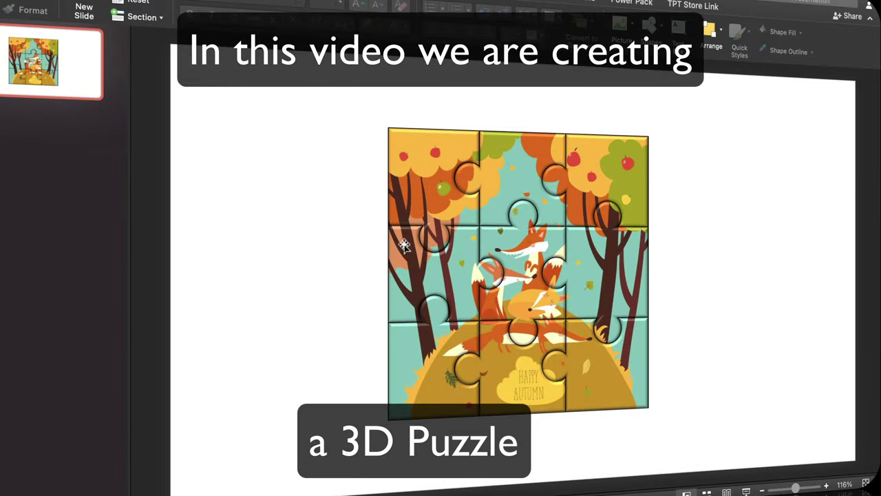
Drag the fox and dome pieces aside, then run Shuffle on the 3×3 Christmas puzzle pieces
left_click_drag(509, 262, 320, 238)
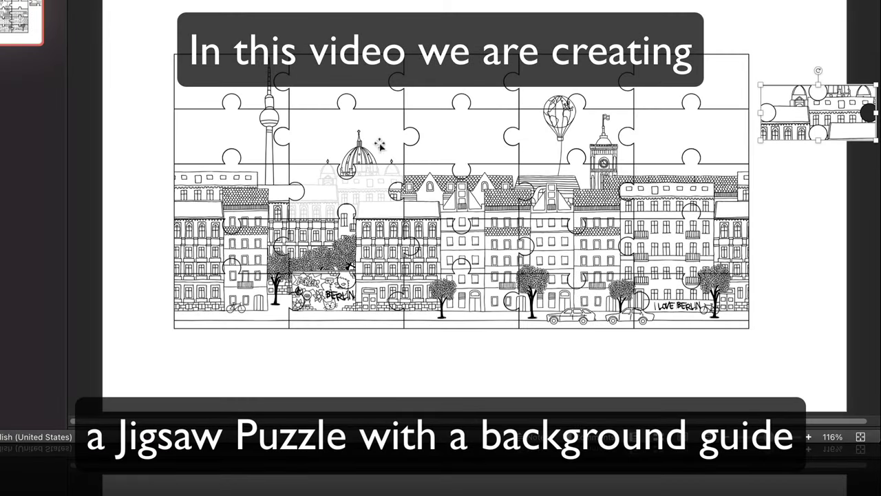
left_click(344, 146)
left_click_drag(344, 146, 744, 227)
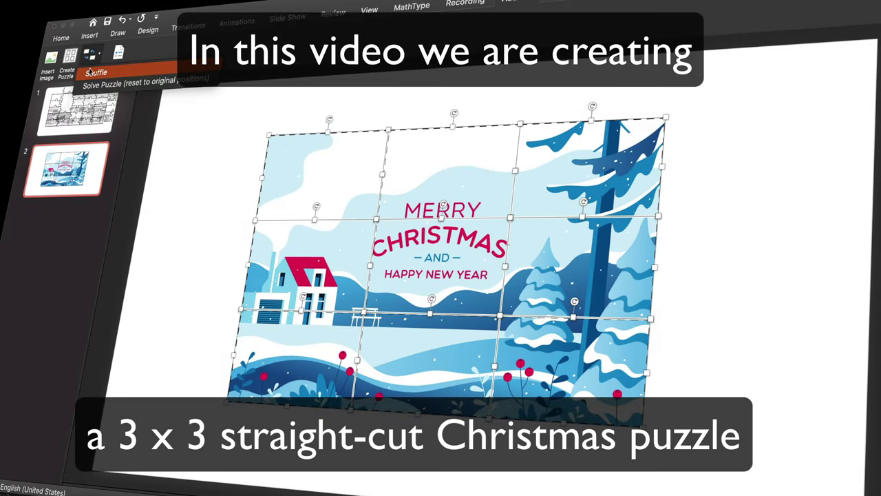
left_click(90, 71)
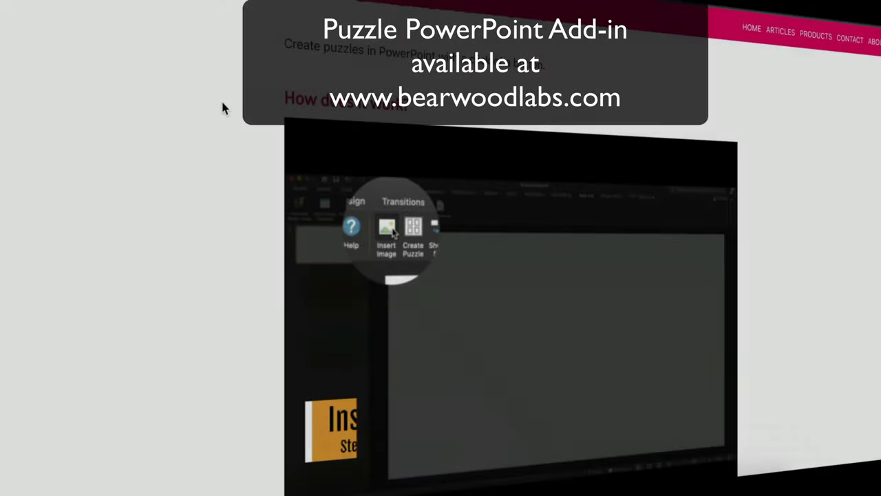
Scroll the bearwoodlabs.com add-in page past the how-to steps down to the example puzzles and FAQ
scroll(221, 99, "down", 10)
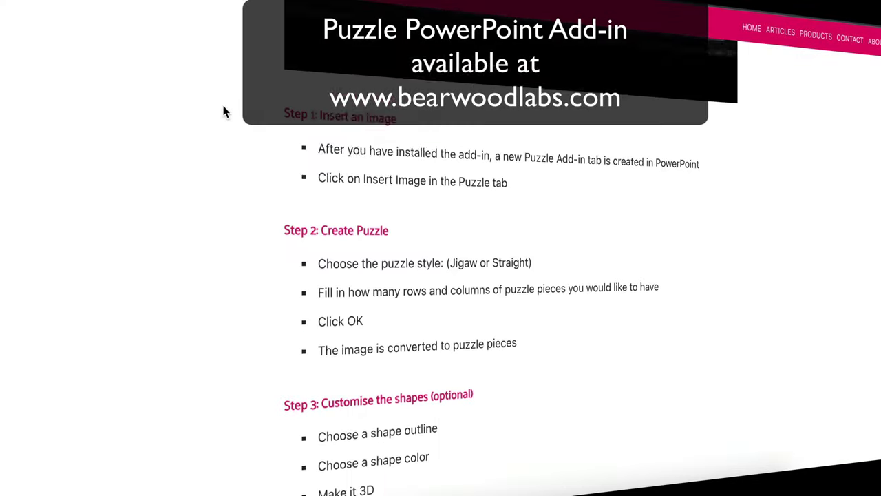
scroll(221, 103, "down", 3)
scroll(222, 103, "down", 5)
scroll(223, 107, "down", 5)
scroll(223, 107, "down", 5)
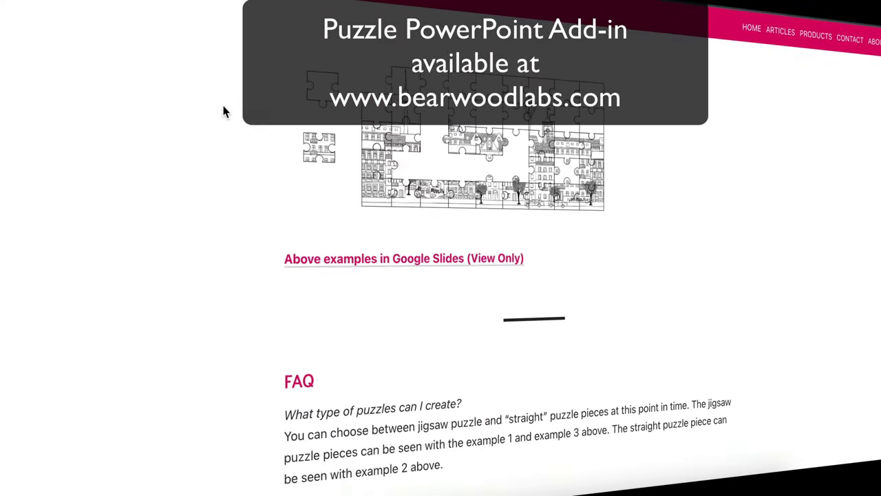
scroll(223, 108, "down", 5)
scroll(223, 108, "down", 3)
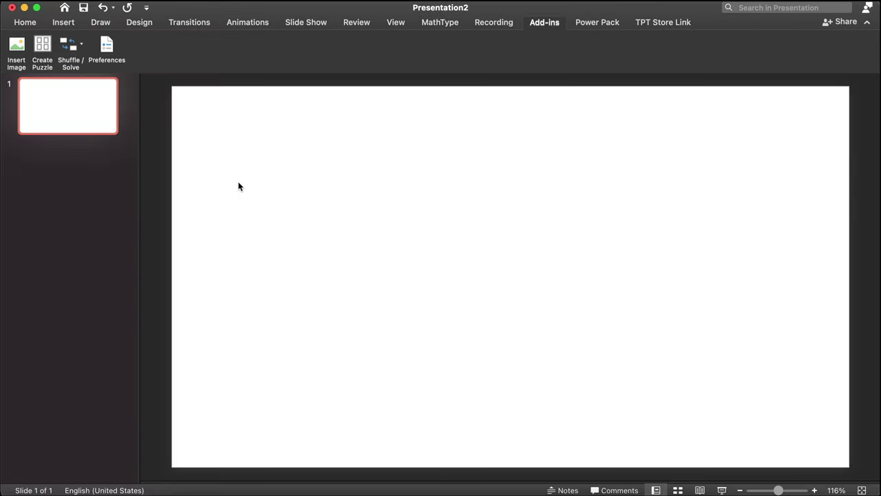
Insert the autumn fox picture and generate a Jigsaw puzzle with 3 rows and 3 columns
left_click(23, 54)
double_click(370, 218)
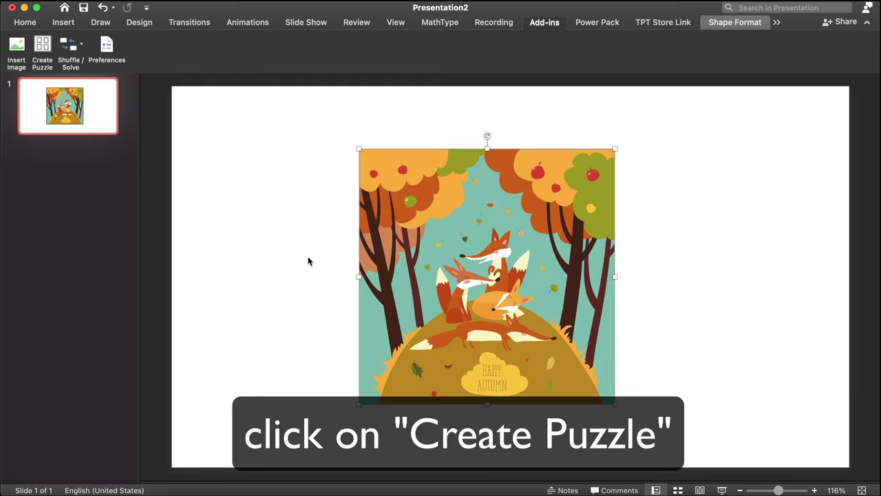
left_click(42, 50)
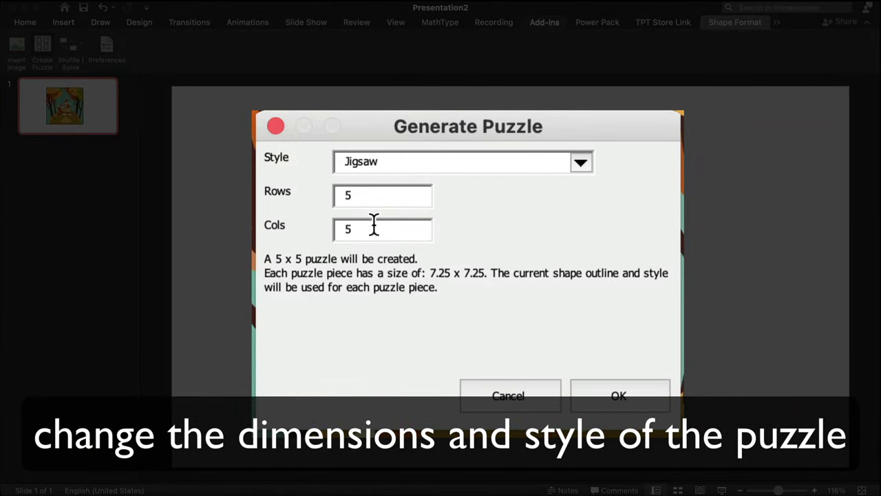
key("BackSpace")
type("3")
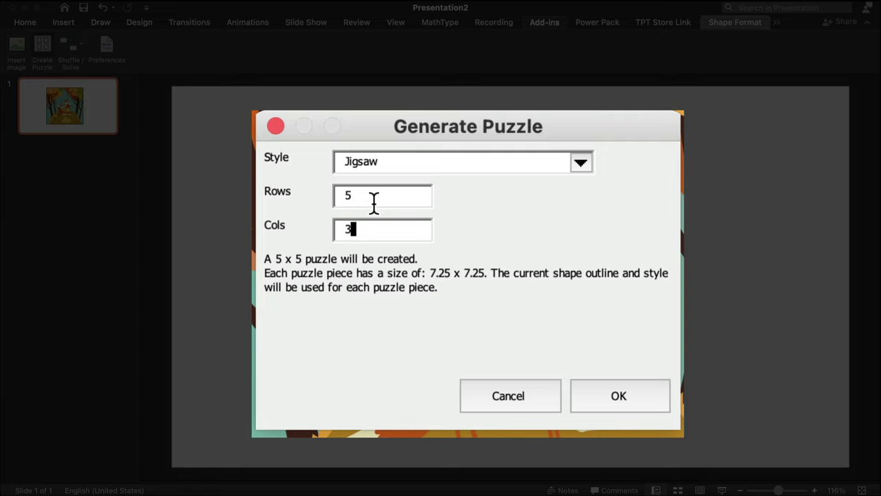
key("Tab")
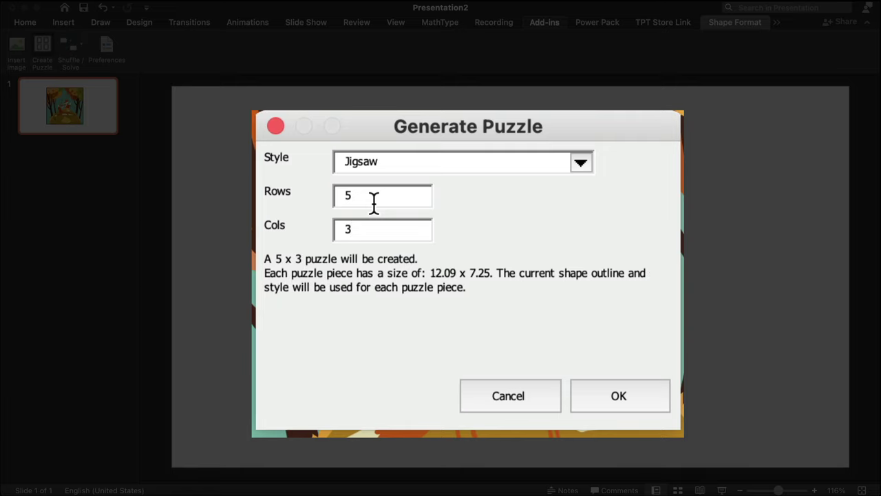
key("BackSpace")
type("3")
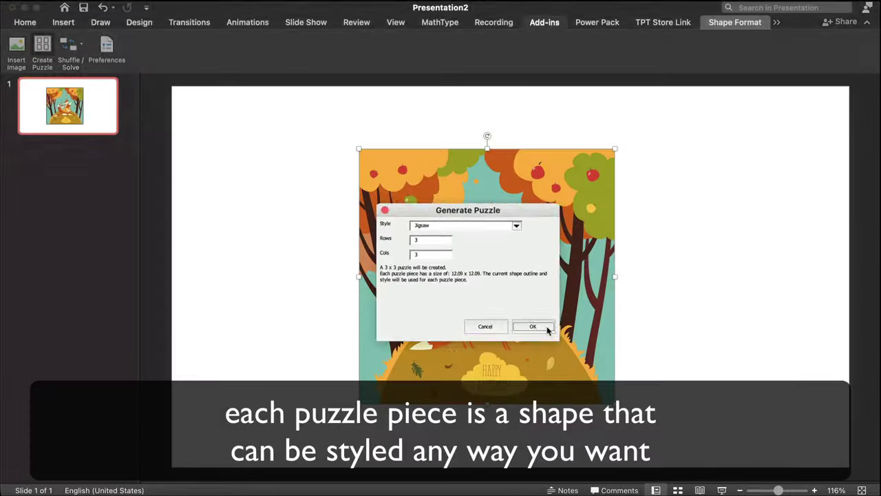
left_click(547, 328)
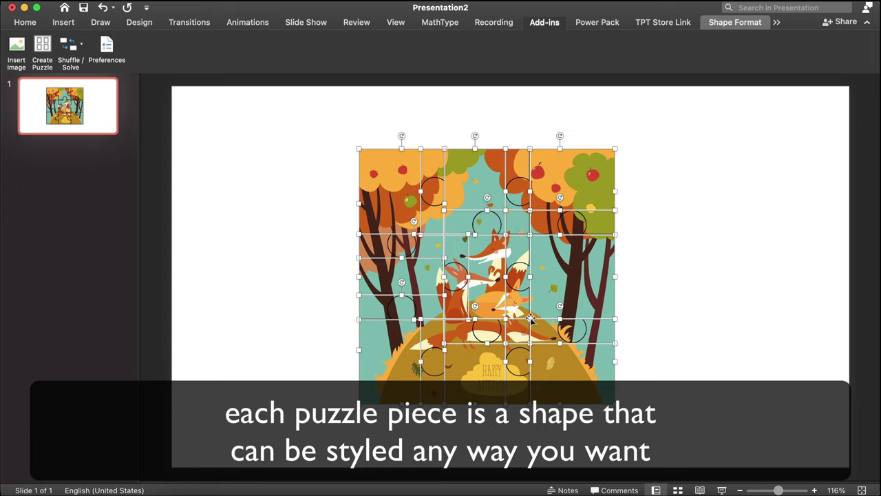
Apply the first Bevel preset from Shape Effects to all the selected fox pieces
left_click(723, 22)
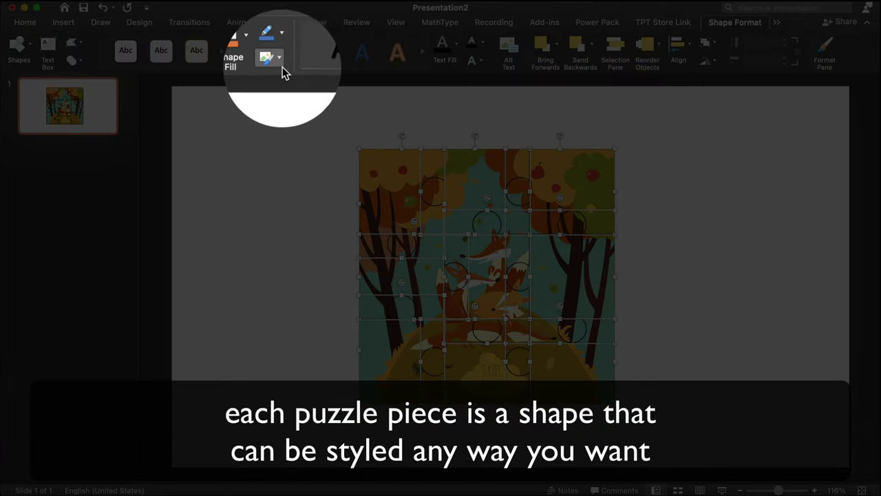
left_click(282, 65)
mouse_move(294, 162)
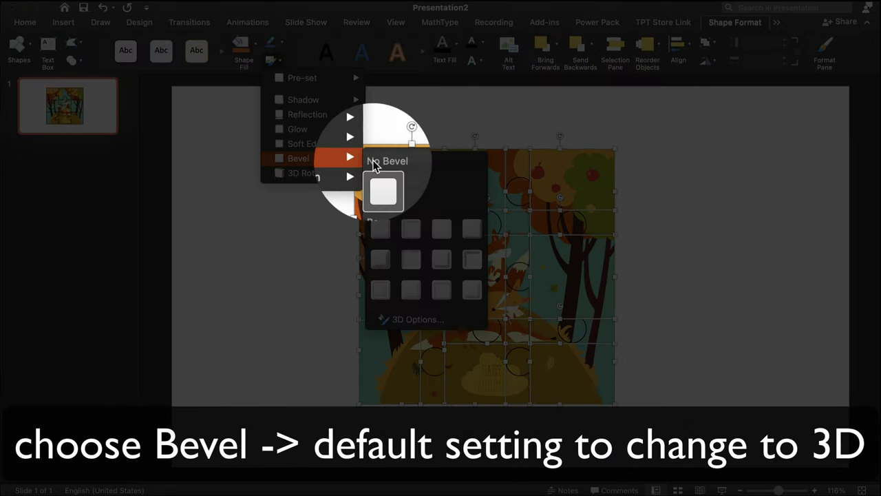
left_click(382, 231)
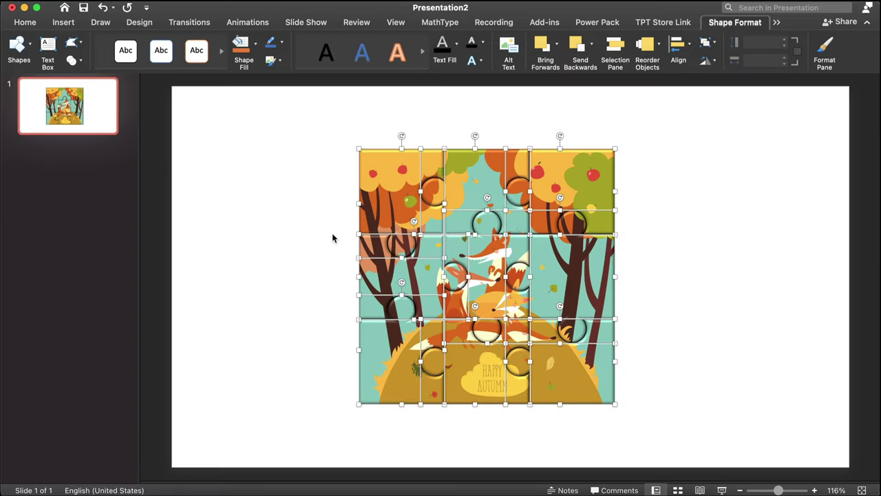
Drag the centre fox piece out of the puzzle and back into its hole
left_click(332, 232)
left_click(446, 265)
left_click_drag(446, 265, 282, 245)
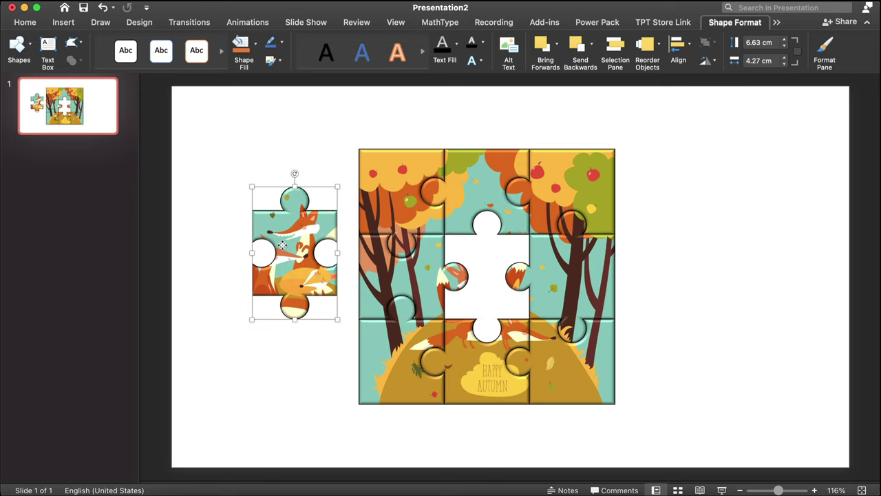
left_click_drag(282, 245, 486, 269)
Marquee-select all nine fox pieces and scramble them with Shuffle/Solve > Shuffle
left_click(631, 331)
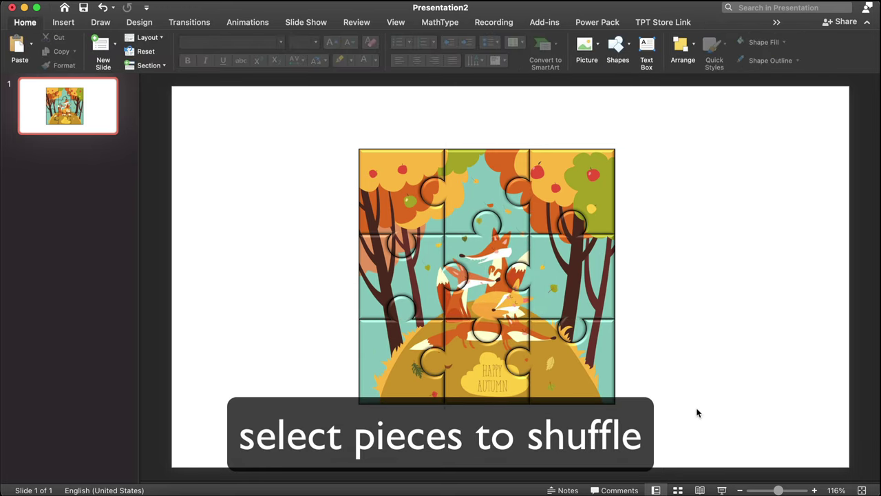
left_click_drag(673, 406, 278, 111)
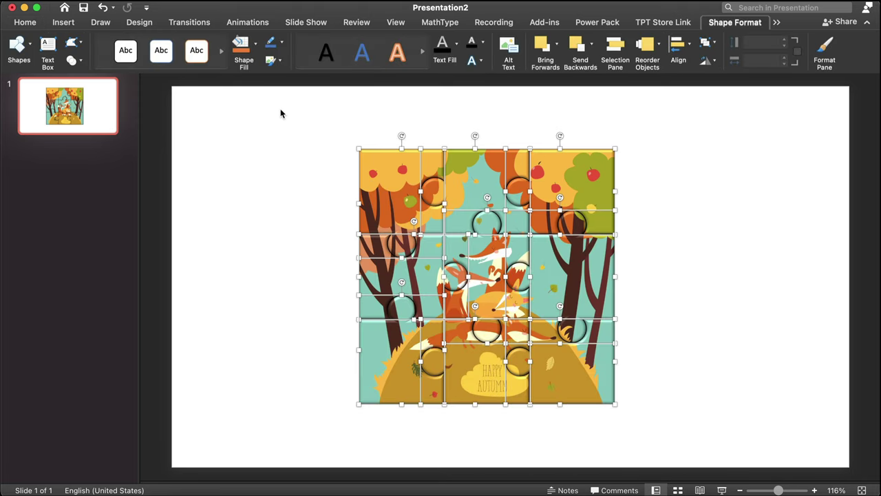
left_click(541, 26)
left_click(77, 47)
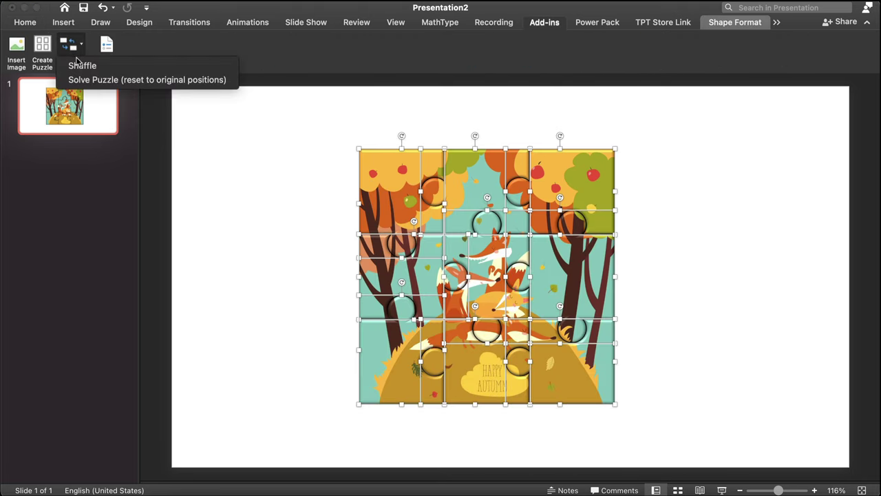
left_click(81, 65)
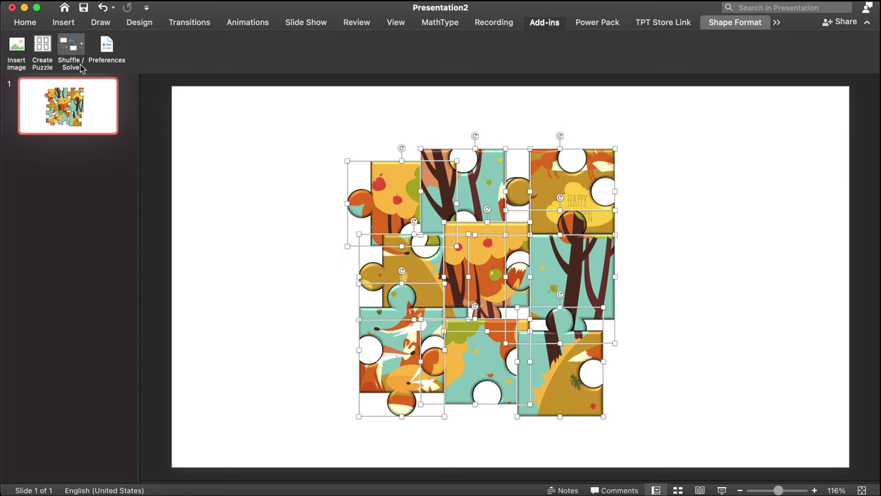
Return all fox pieces to their original positions with Shuffle/Solve > Solve Puzzle
left_click(246, 161)
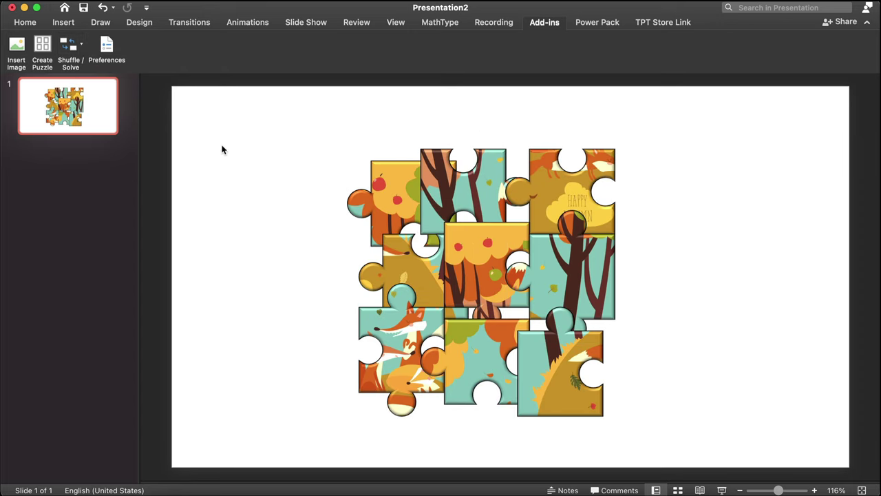
left_click(71, 46)
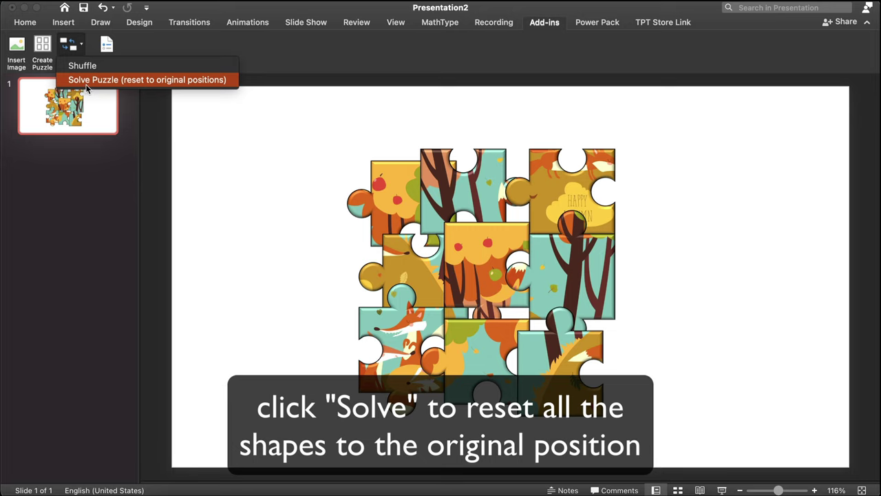
left_click(86, 80)
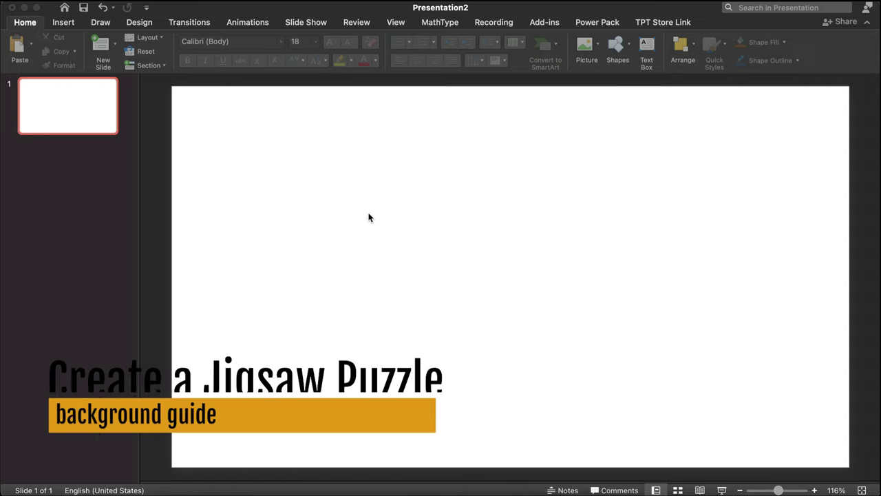
Insert berlin.jpg from the Downloads folder via the add-in's Insert Image
left_click(543, 24)
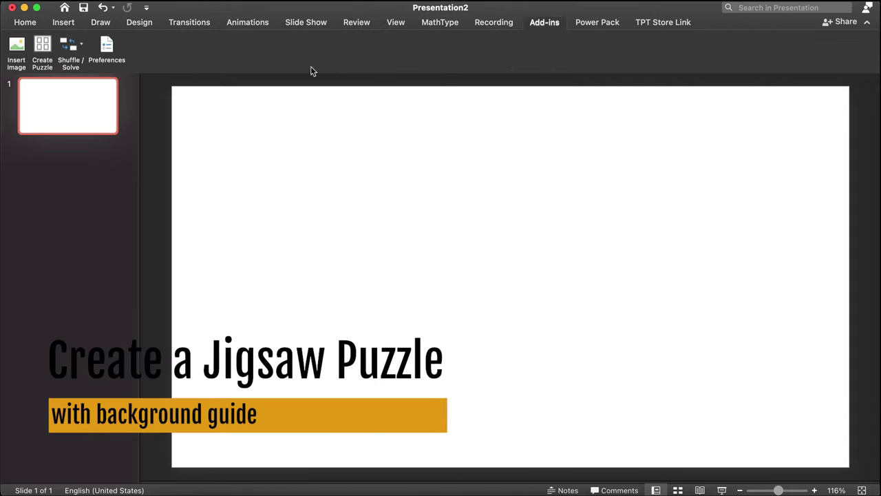
left_click(27, 50)
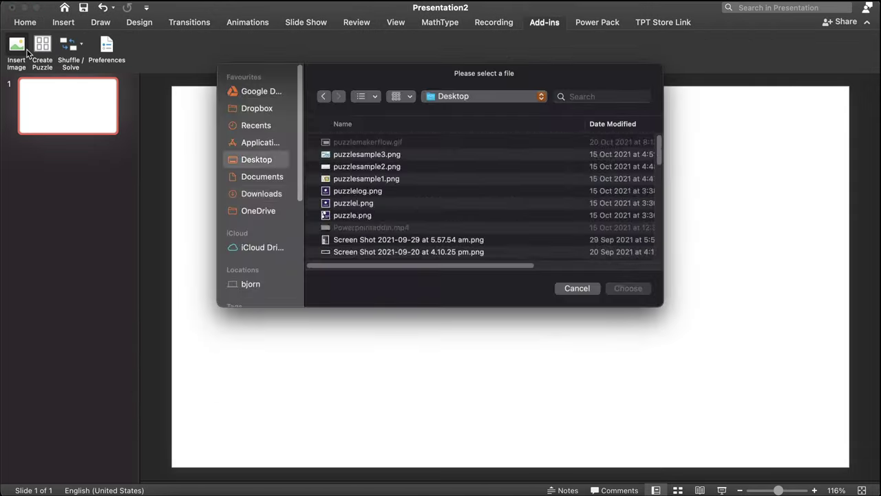
left_click(261, 192)
double_click(382, 221)
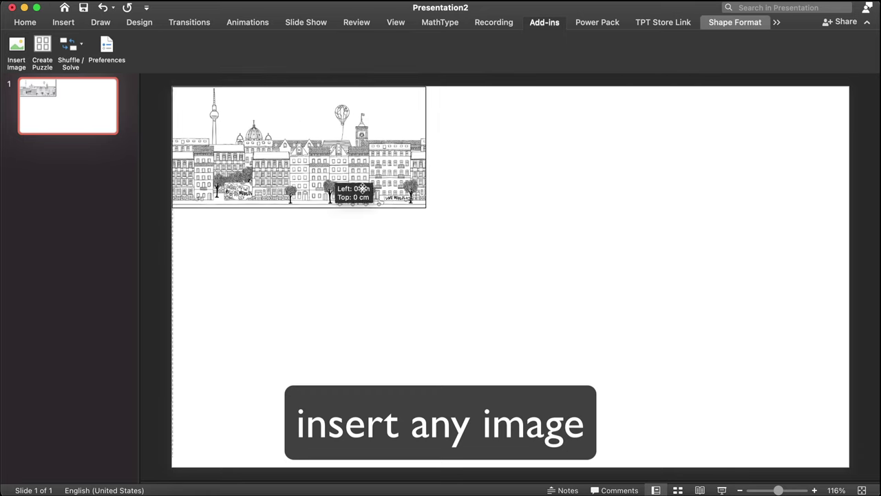
Move the Berlin skyline drawing into the slide centre and duplicate it
left_click_drag(387, 199, 767, 375)
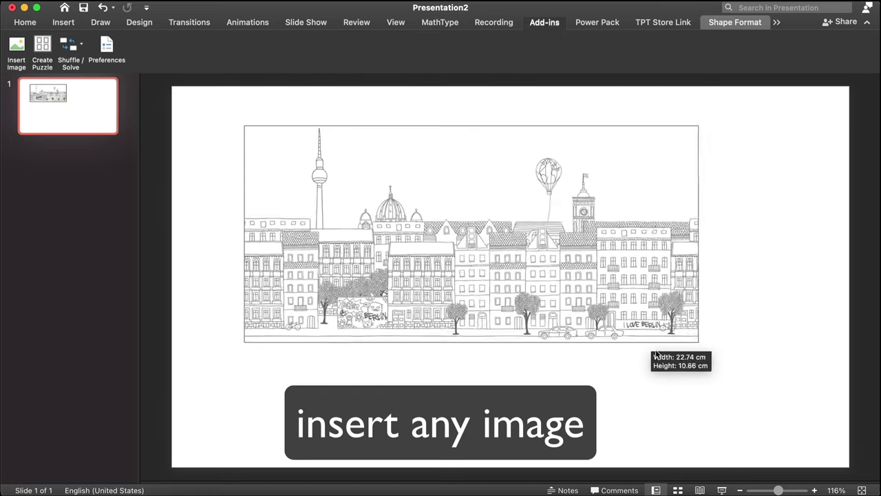
left_click_drag(575, 294, 561, 303)
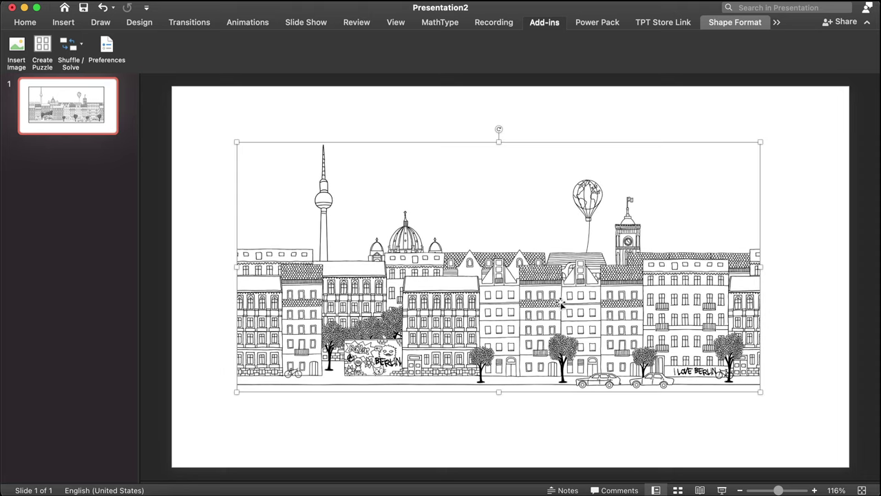
key("super+d")
Move the duplicate aside and give the original Berlin picture a high transparency preset
mouse_move(309, 212)
left_mouse_down()
mouse_move(715, 276)
mouse_move(725, 298)
left_mouse_up()
left_click(491, 229)
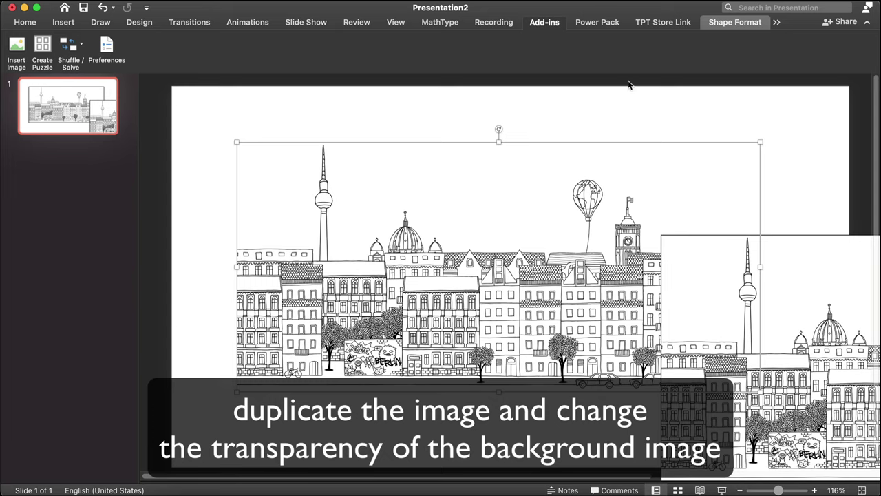
left_click(735, 24)
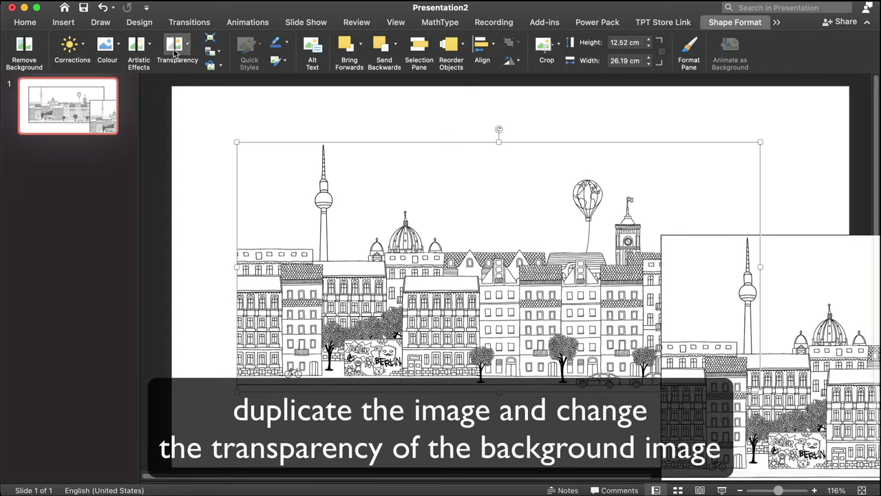
left_click(174, 53)
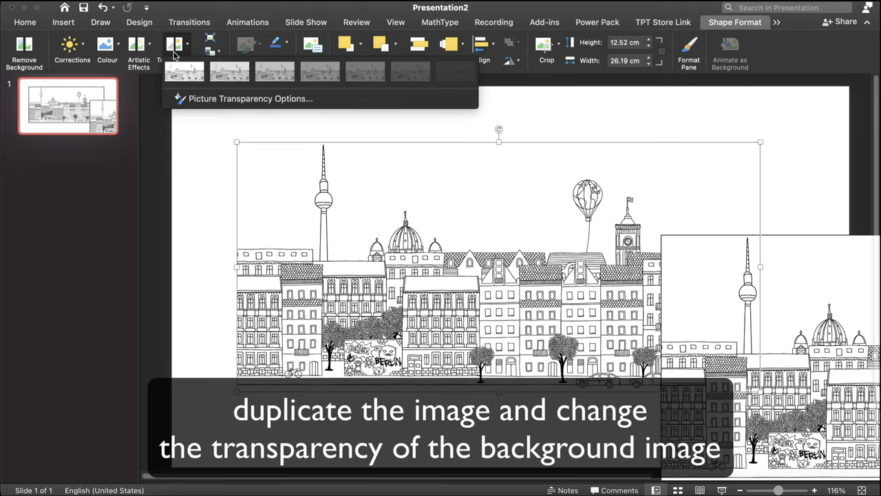
left_click(413, 79)
left_click(774, 198)
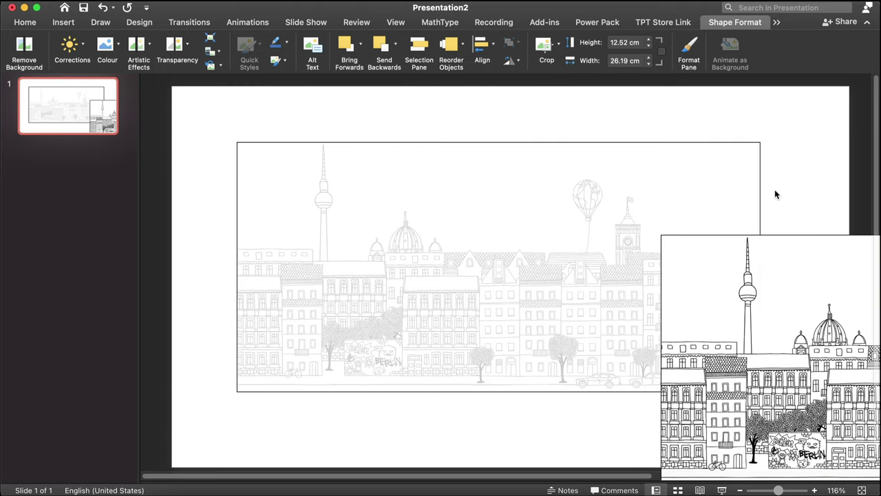
Drag the dark Berlin copy onto the faded guide and cut it into a 5×5 jigsaw
left_click(792, 308)
left_click_drag(792, 308, 366, 219)
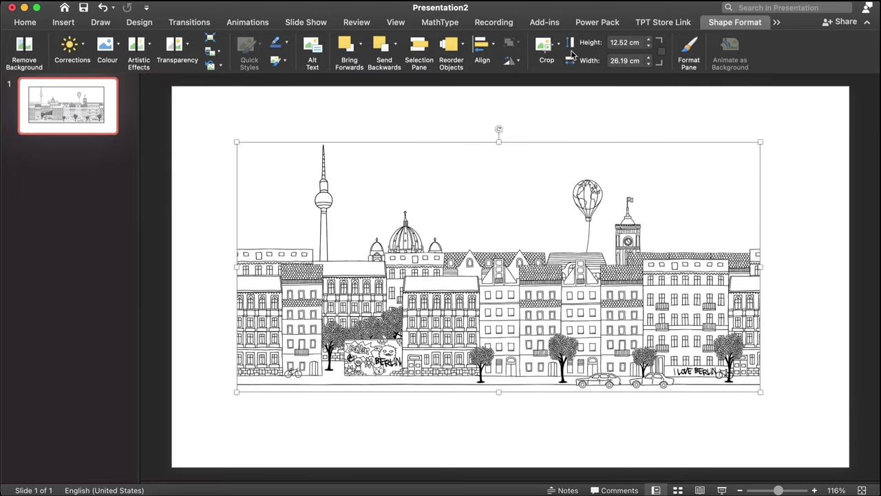
left_click(554, 25)
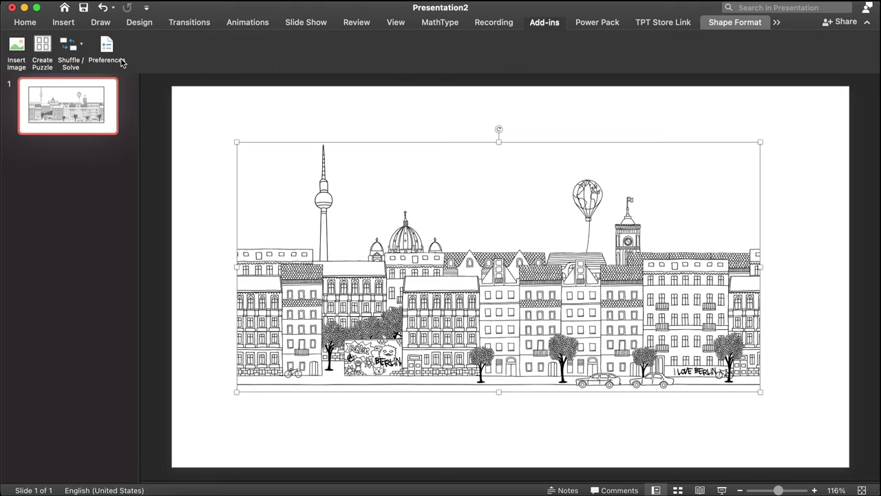
left_click(42, 50)
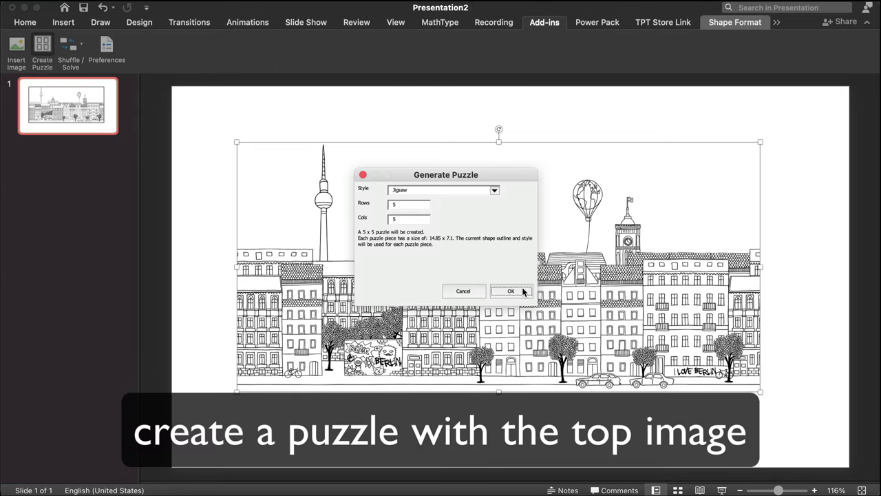
left_click(522, 290)
left_click(442, 121)
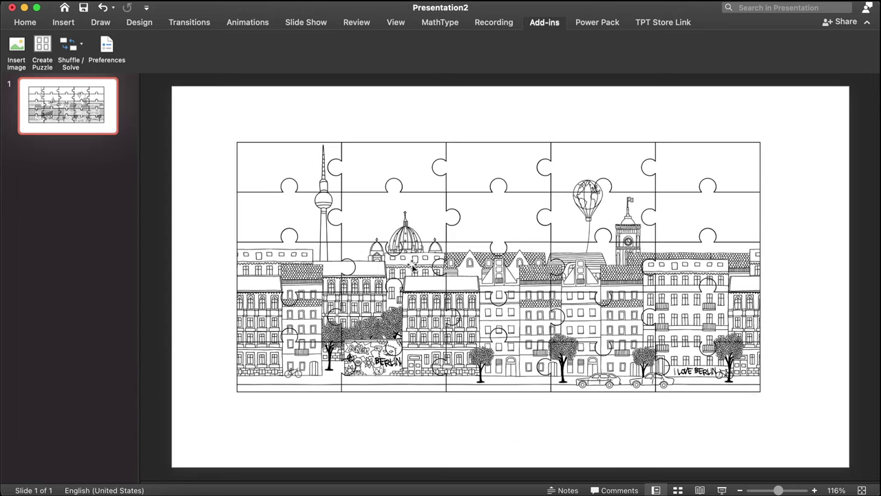
Drag the dome, balloon-and-clock-tower and other Berlin pieces out to the right edge and top
left_click_drag(397, 266, 824, 200)
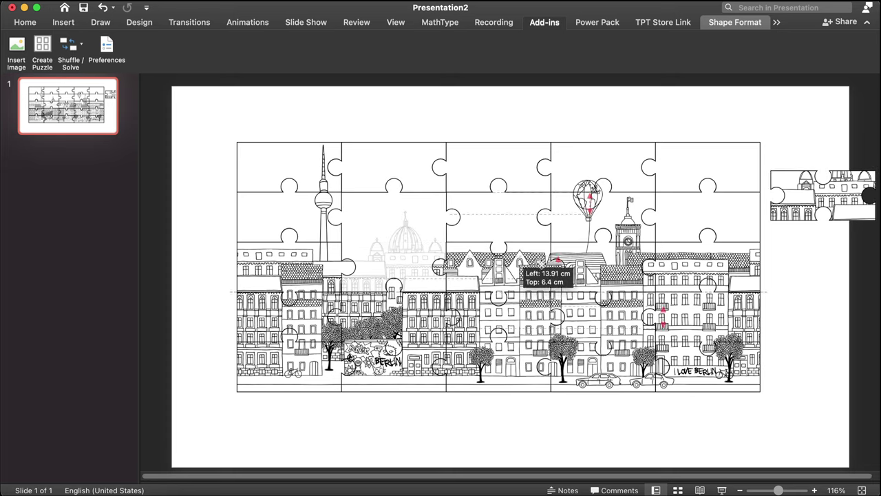
left_click_drag(433, 223, 855, 285)
left_click_drag(510, 312, 835, 348)
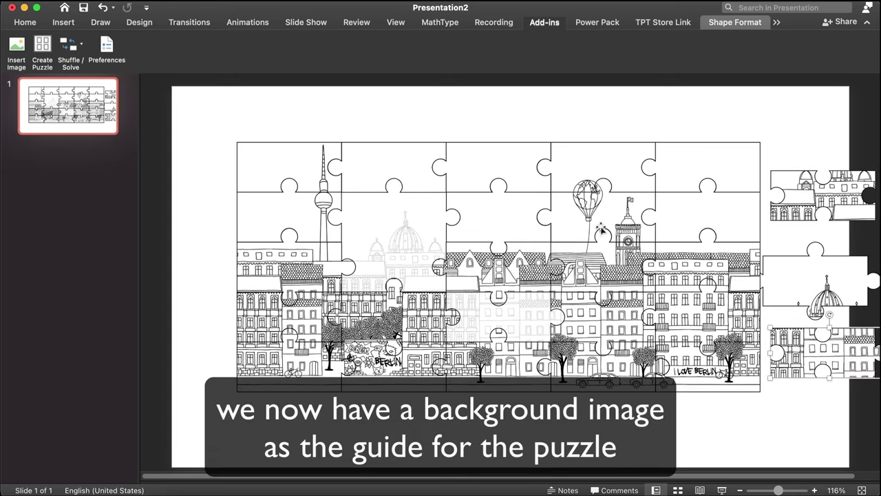
left_click_drag(601, 229, 773, 144)
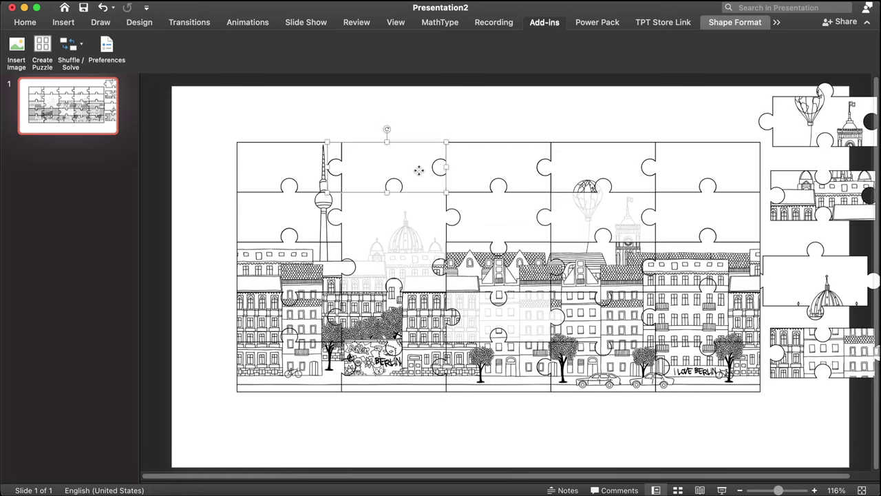
left_click_drag(420, 173, 421, 118)
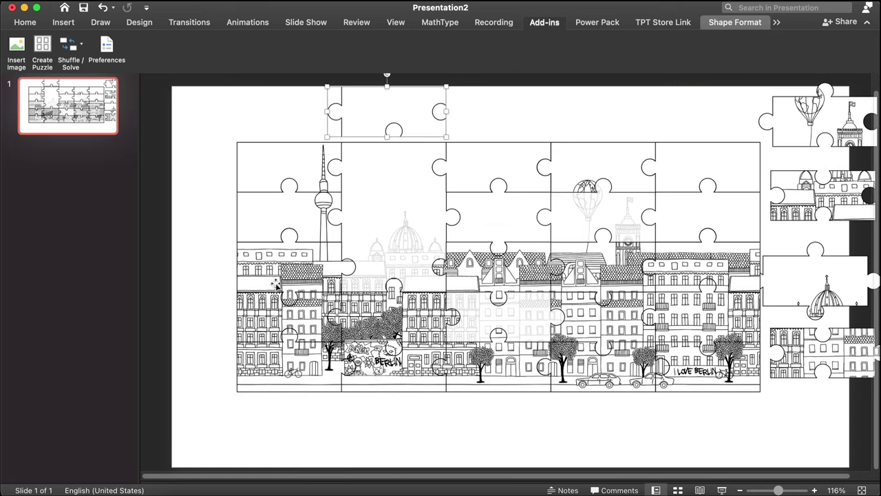
Add slide 2, insert the Christmas card picture from Downloads, then shrink and centre it
key("ctrl+m")
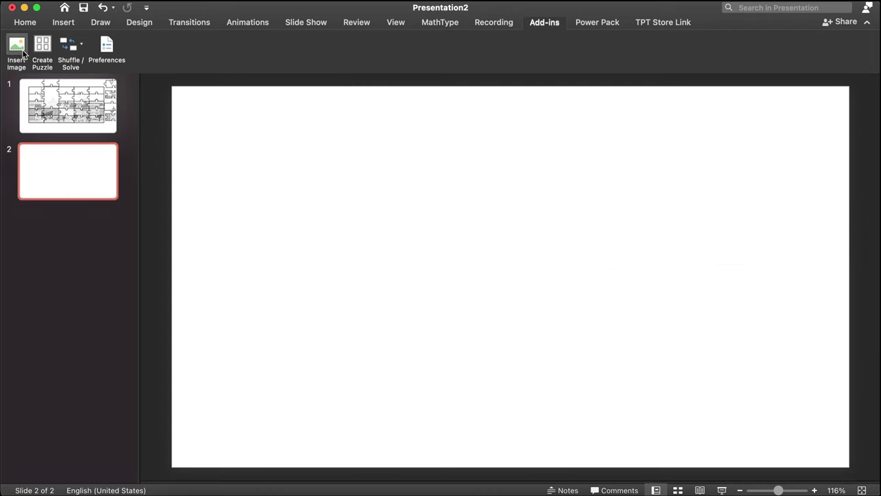
left_click(16, 49)
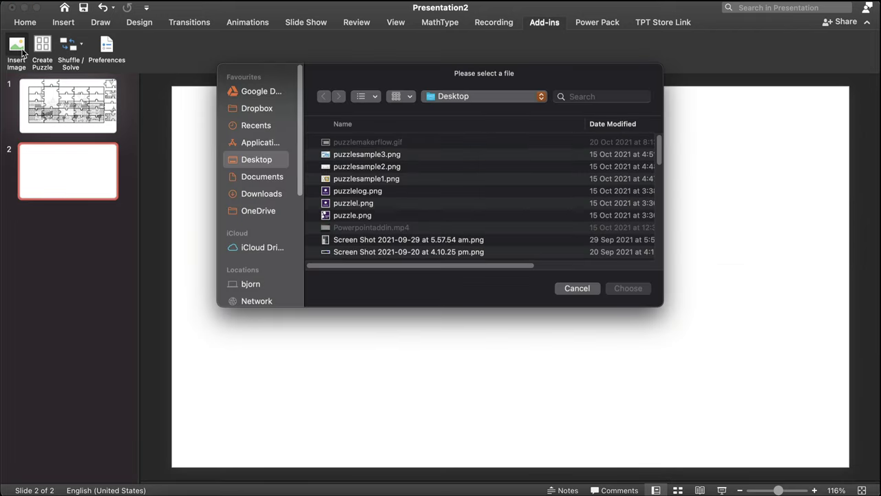
left_click(262, 194)
double_click(385, 177)
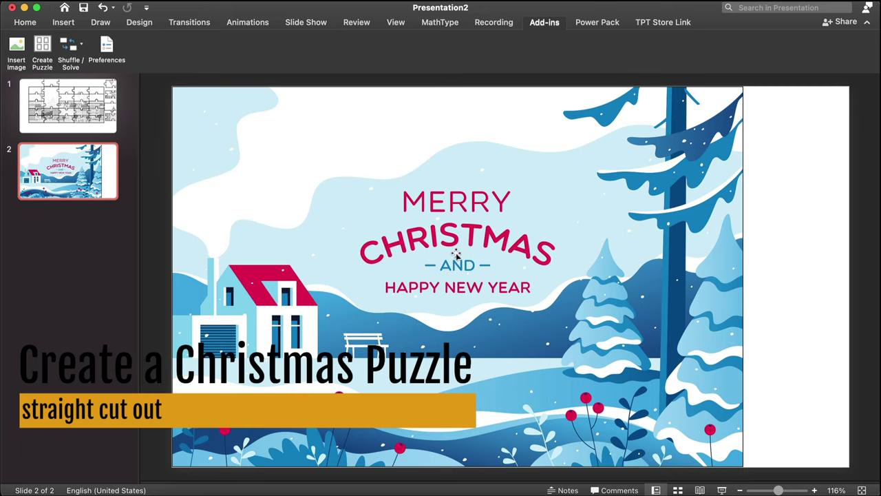
left_click_drag(745, 465, 553, 331)
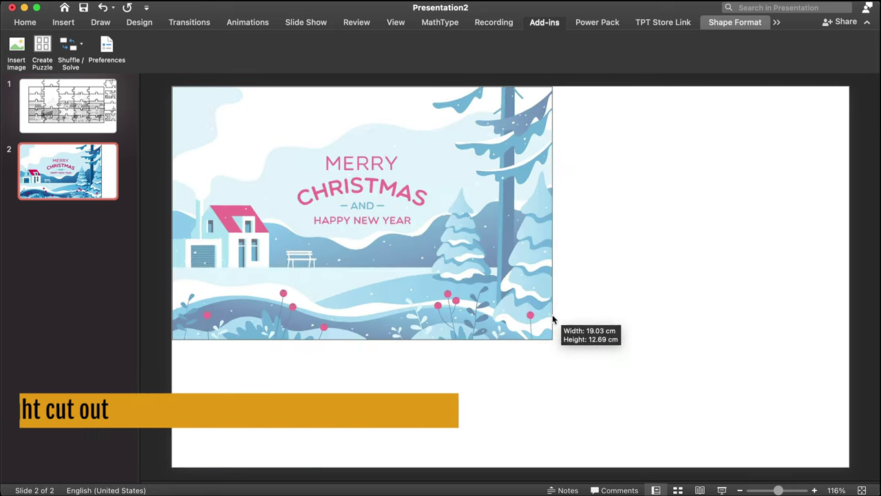
left_click_drag(450, 266, 571, 316)
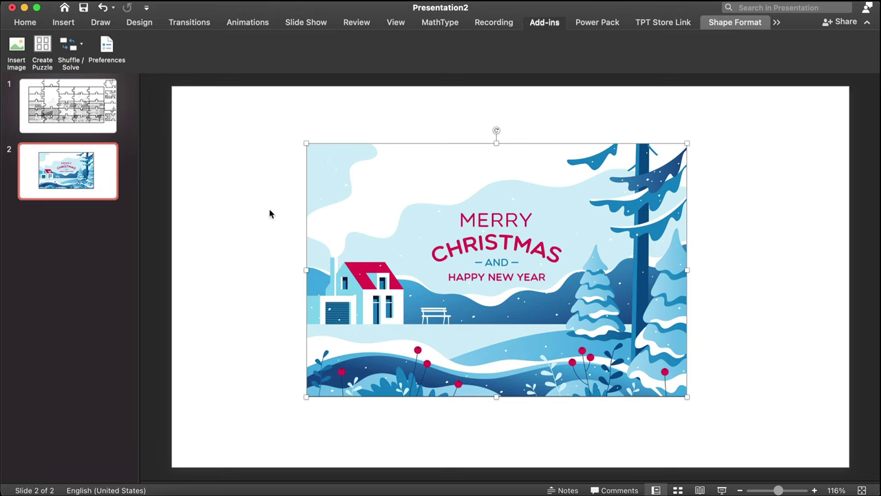
Cut the Merry Christmas card picture into a Straight-style puzzle of 3 rows and 3 columns
left_click(42, 46)
left_click(551, 96)
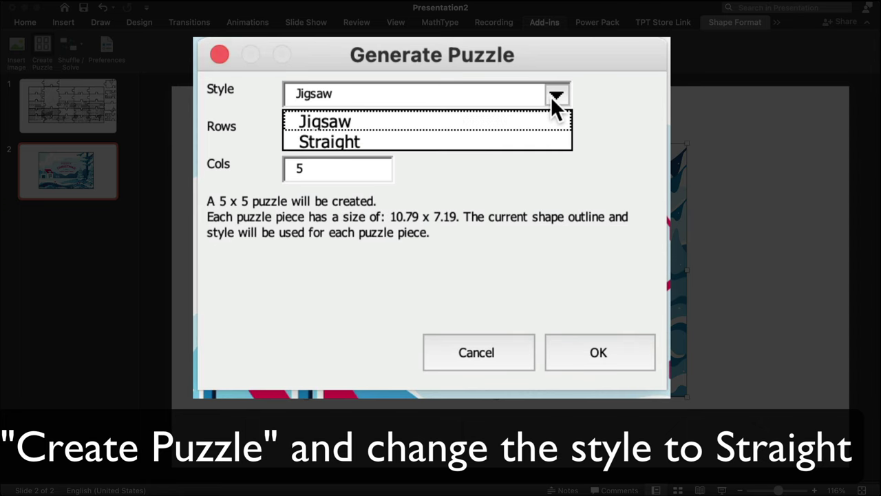
left_click(517, 143)
left_click(374, 137)
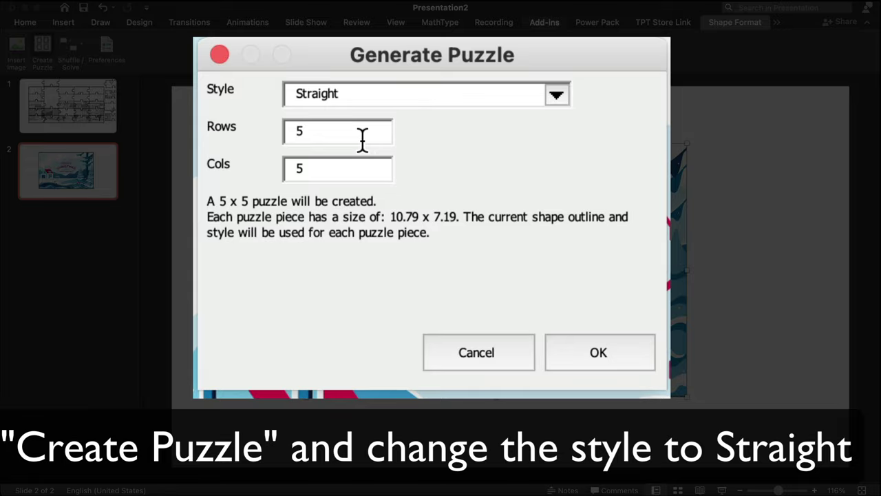
key("BackSpace")
key("Tab")
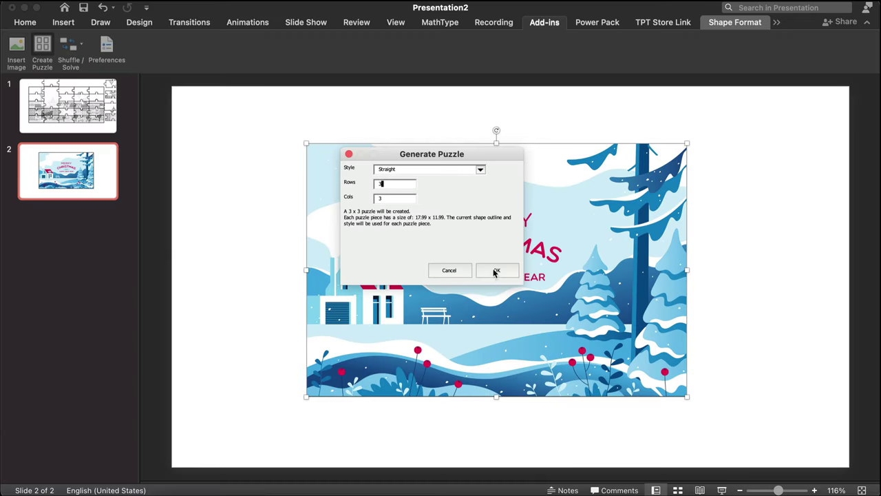
left_click(494, 271)
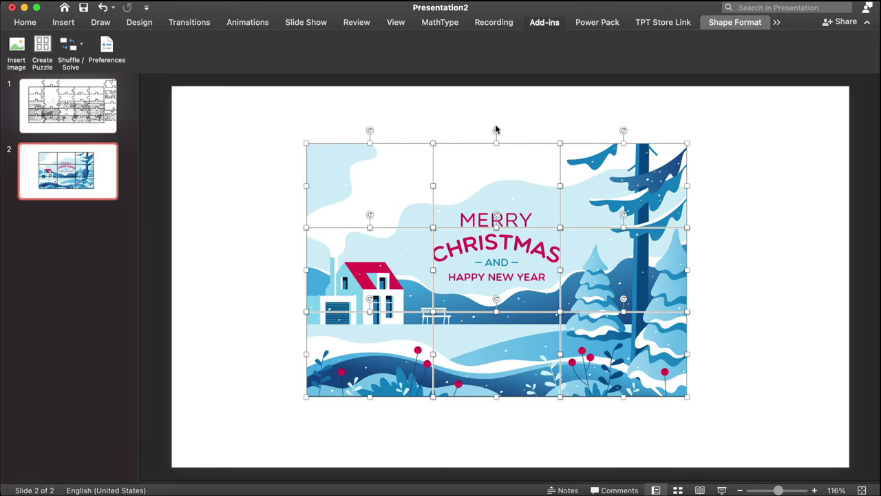
Make the puzzle pieces' outlines dashed and black
left_click(734, 22)
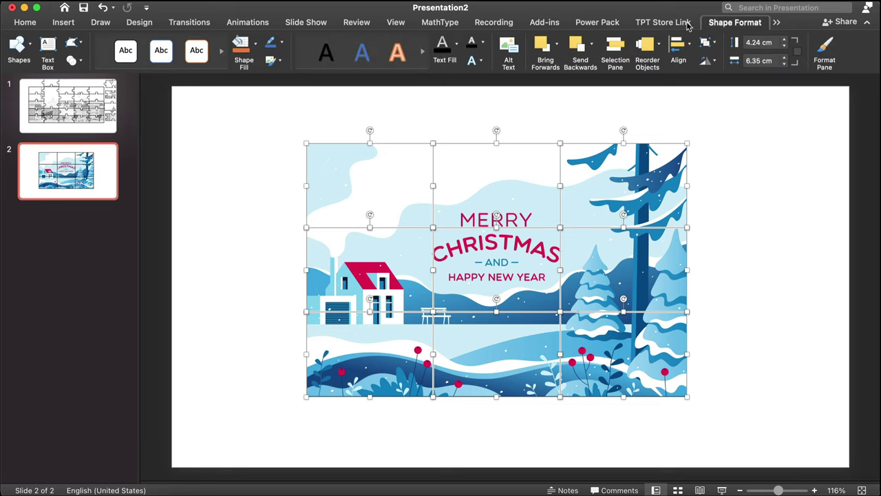
left_click(283, 43)
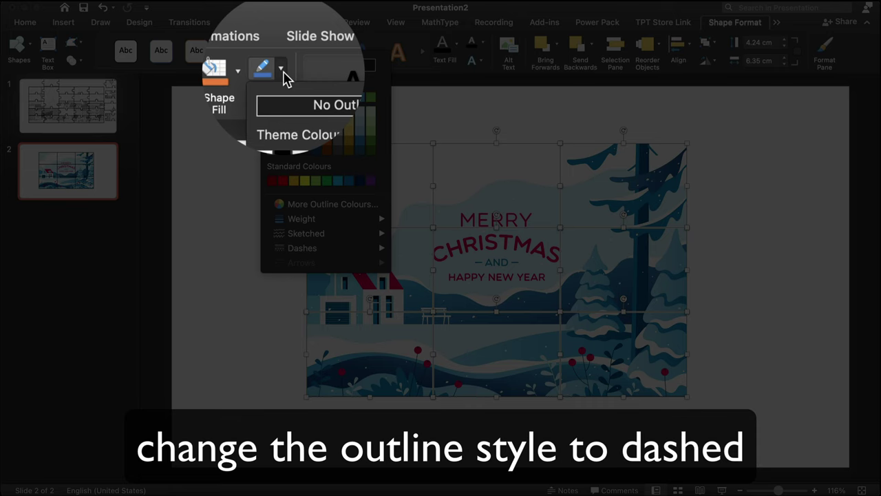
mouse_move(358, 248)
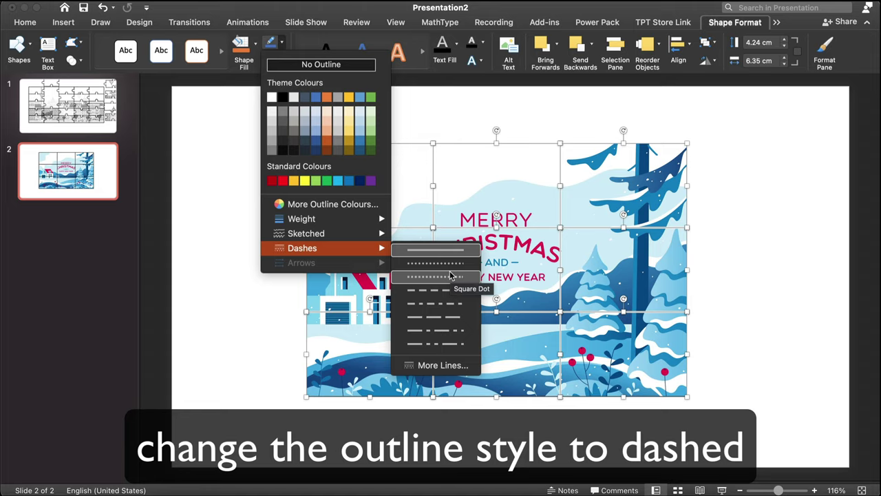
left_click(452, 290)
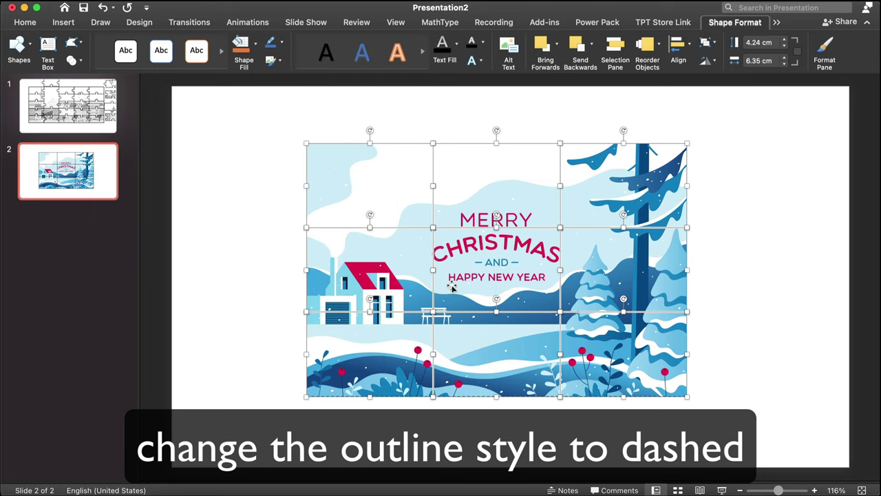
left_click(281, 43)
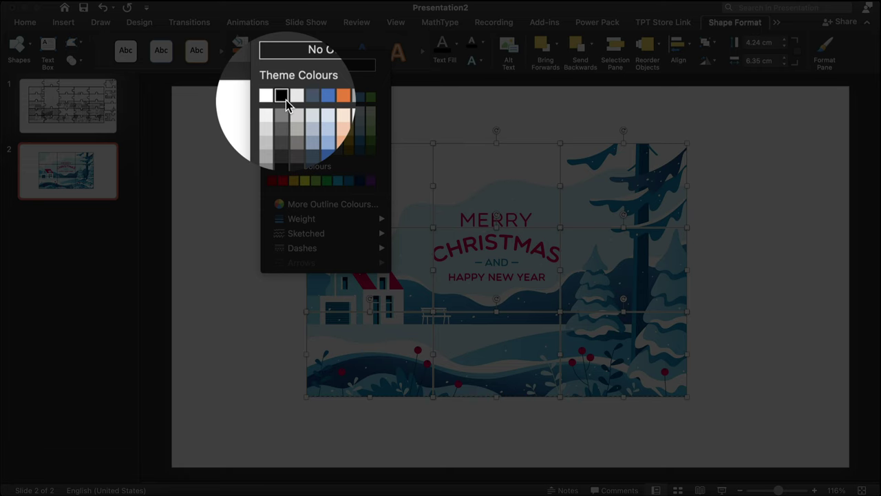
left_click(286, 101)
Thicken the piece outlines to 2¼ pt, check them, then select all nine pieces
left_click(281, 43)
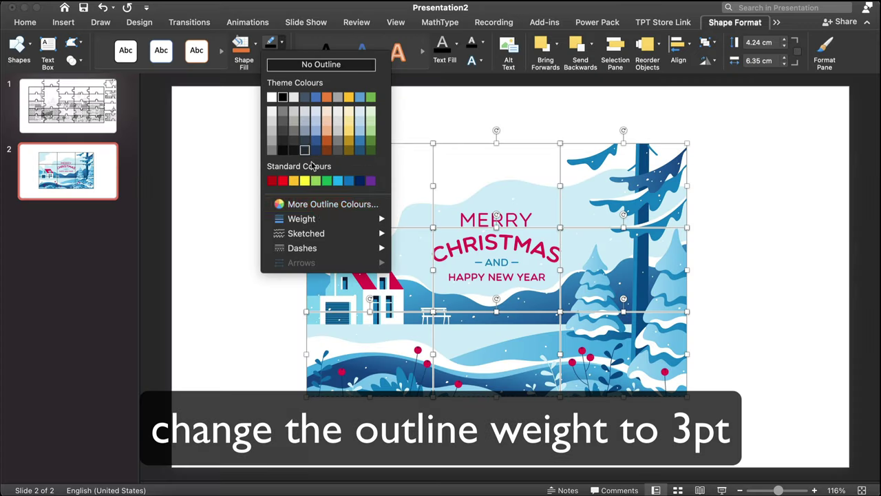
mouse_move(323, 219)
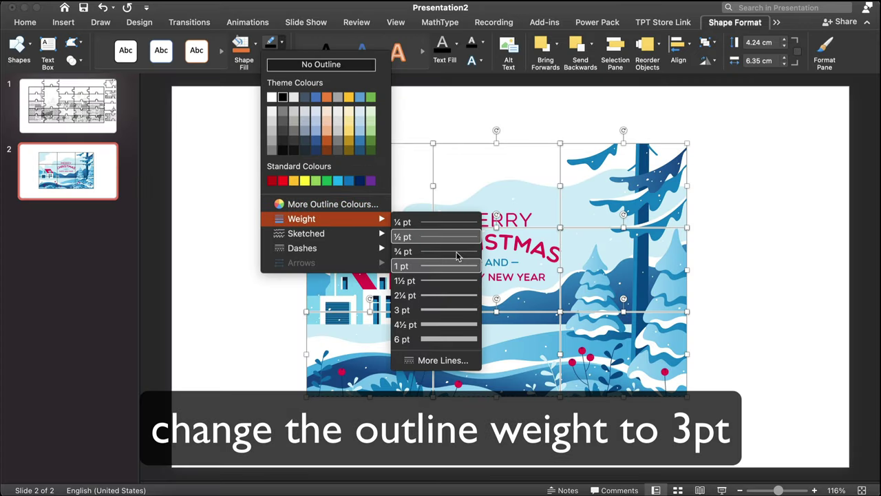
left_click(464, 295)
left_click(263, 246)
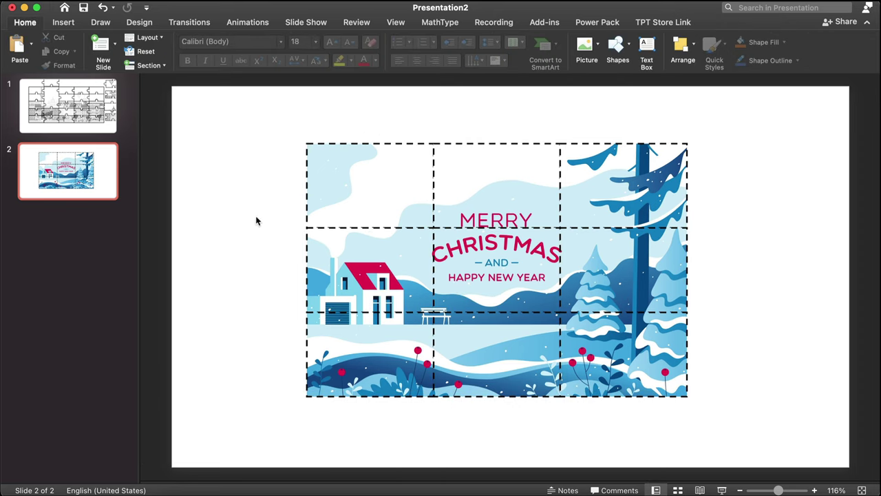
left_click_drag(263, 118, 696, 425)
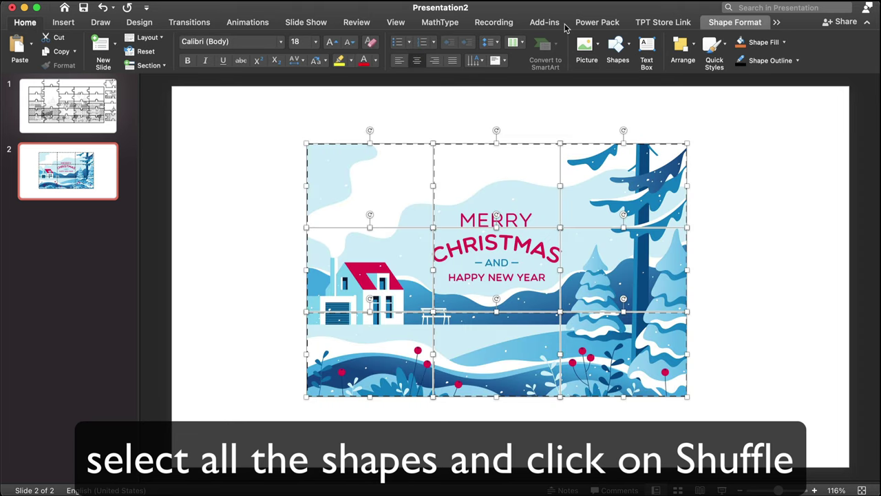
Scramble the nine selected pieces with the add-in's Shuffle command, then deselect them
left_click(561, 24)
left_click(69, 44)
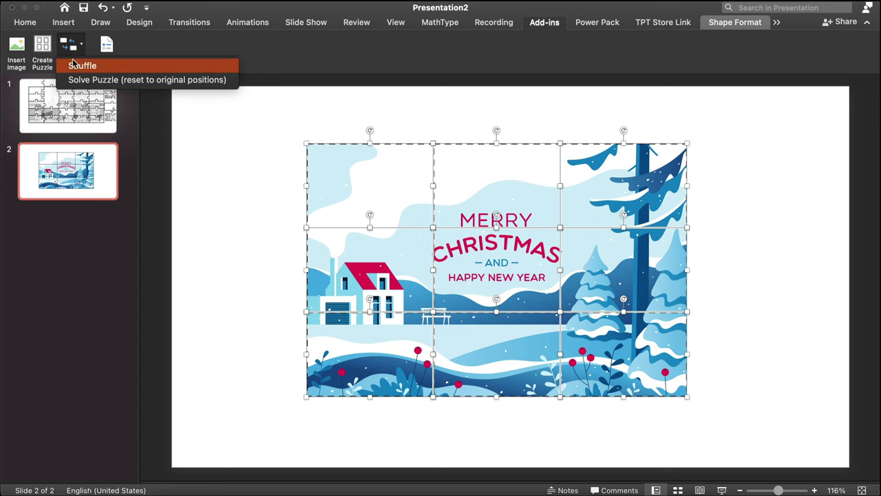
left_click(82, 66)
left_click(263, 173)
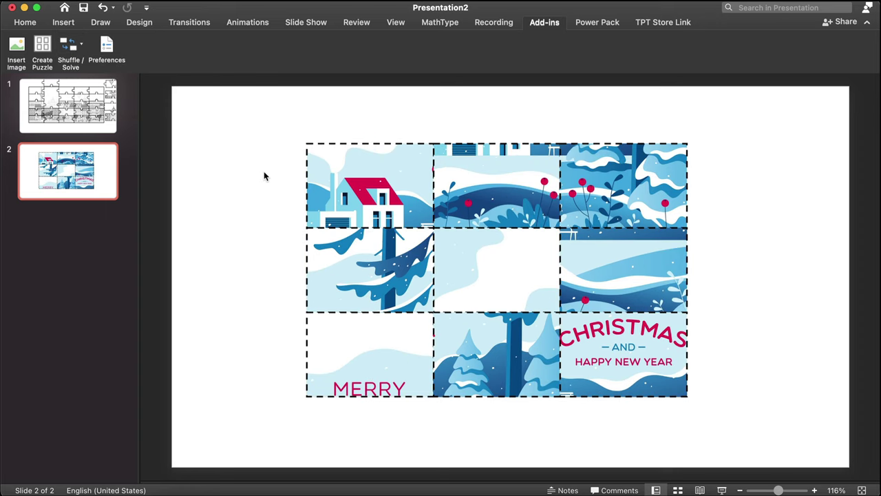